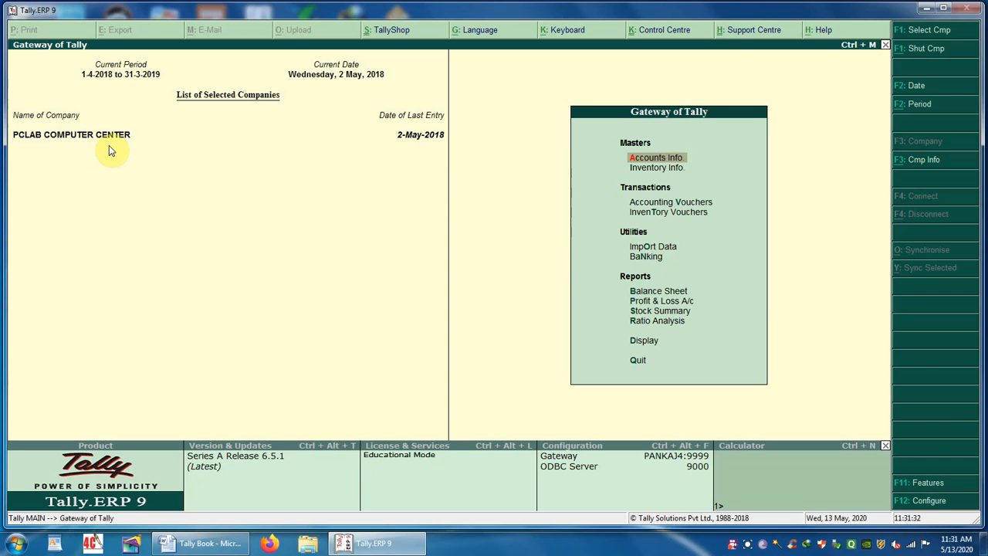
# - Load the company Dhingra Foundation US alongside the already open company
pyautogui.hotkey('alt', 'F3')
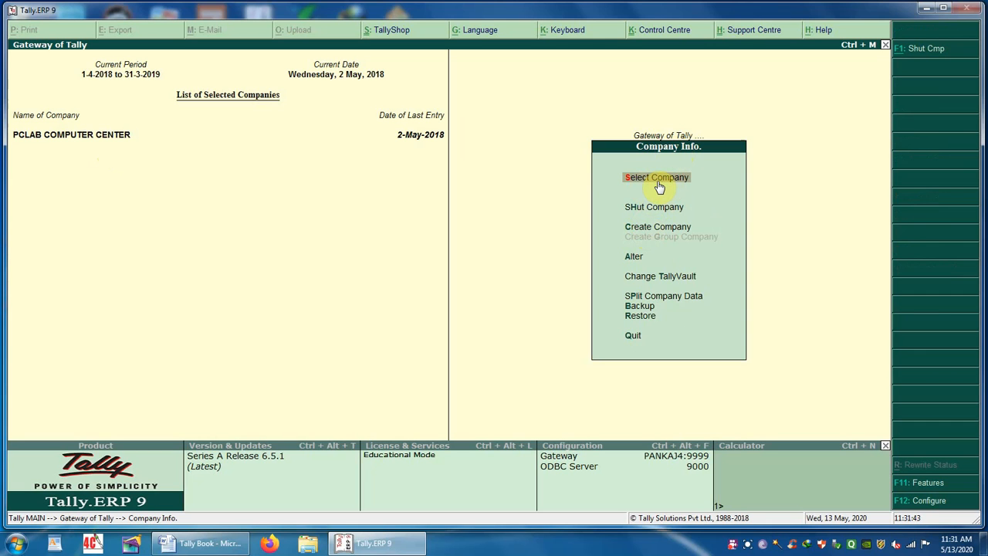
pyautogui.press('Escape')
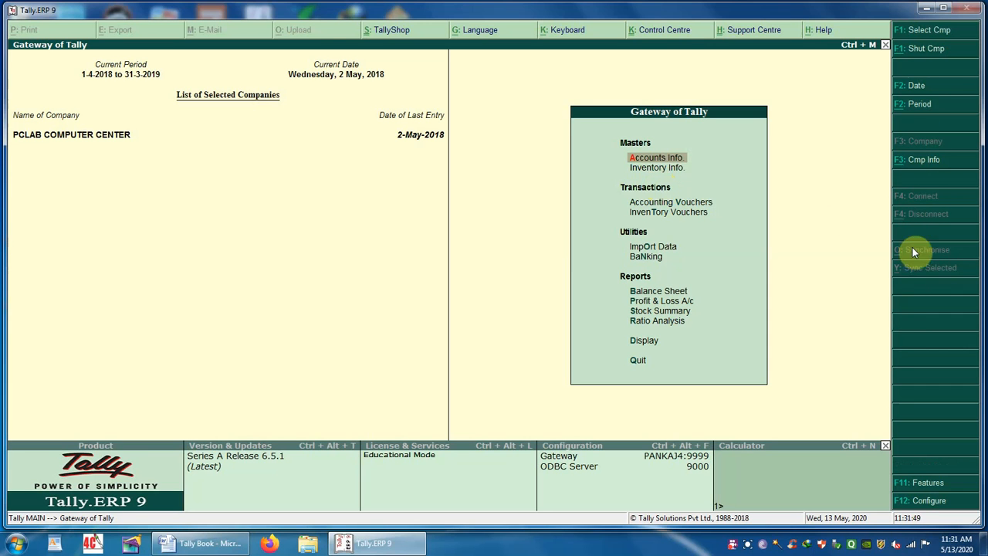
pyautogui.click(907, 160)
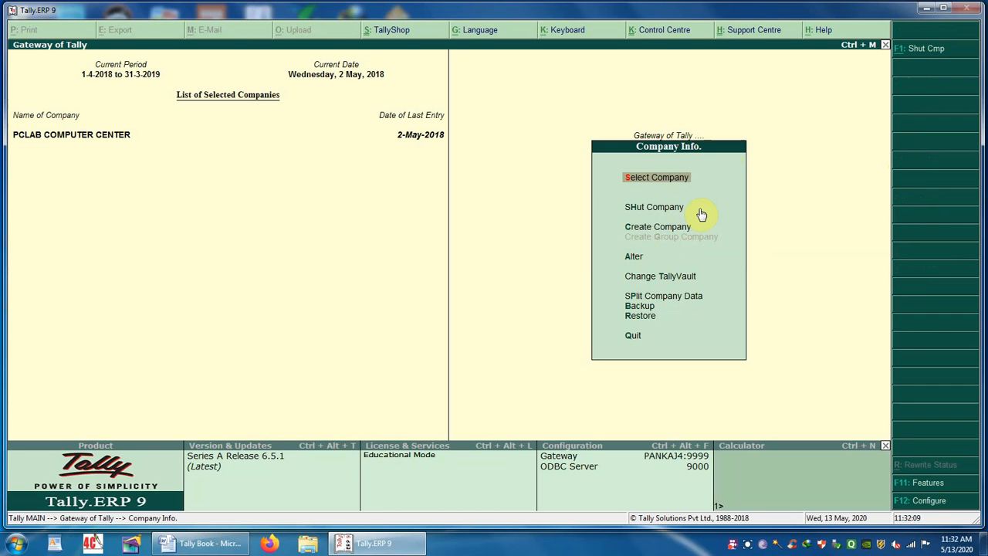
pyautogui.click(650, 179)
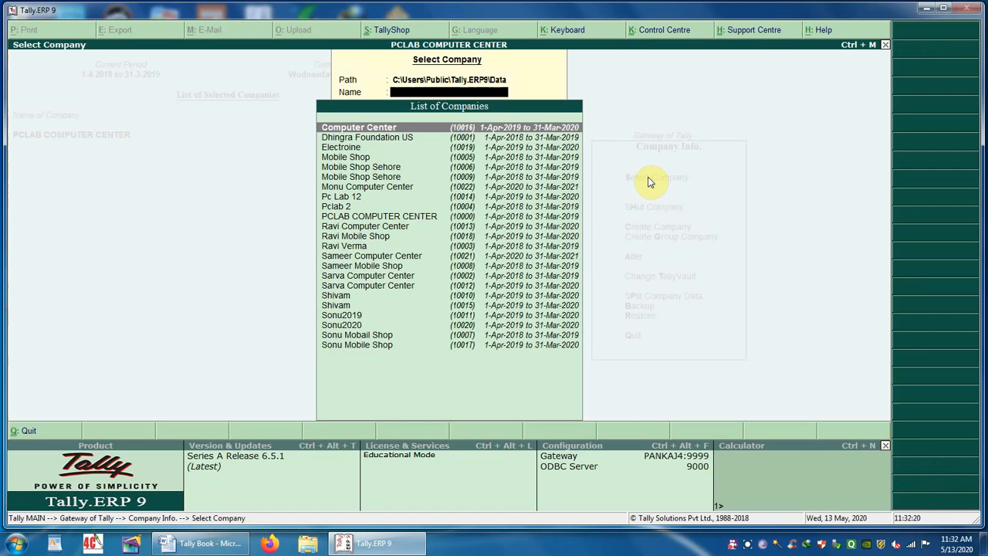
pyautogui.press('Down')
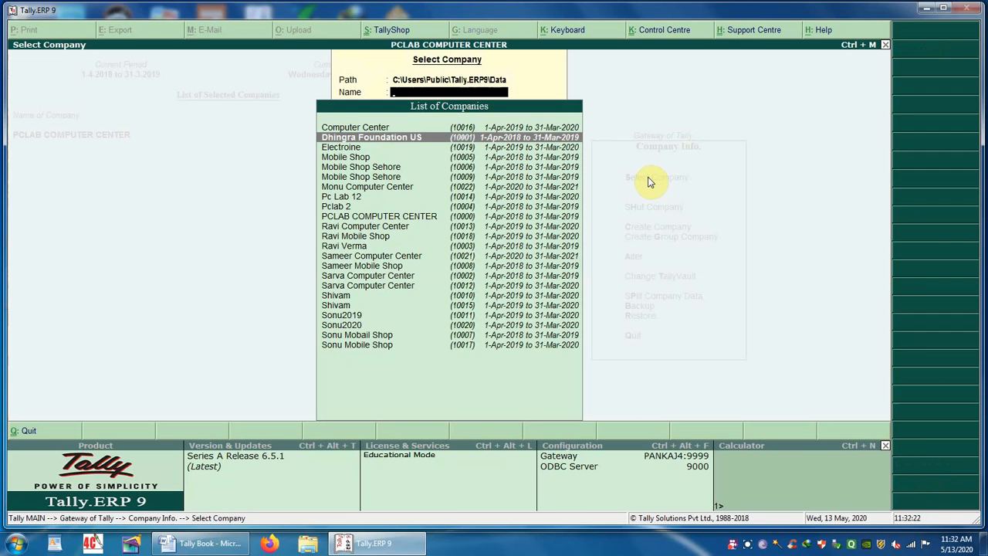
pyautogui.press('Return')
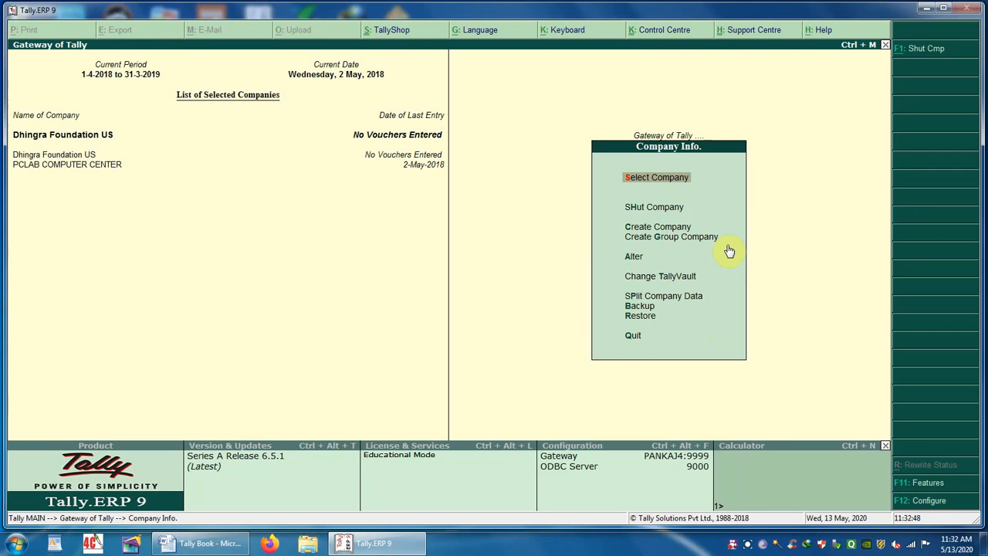
# - Examine the keys in the BiQNI keyboard picture on the desktop, and return to Tally.ERP 9
pyautogui.click(927, 8)
pyautogui.doubleClick(304, 158)
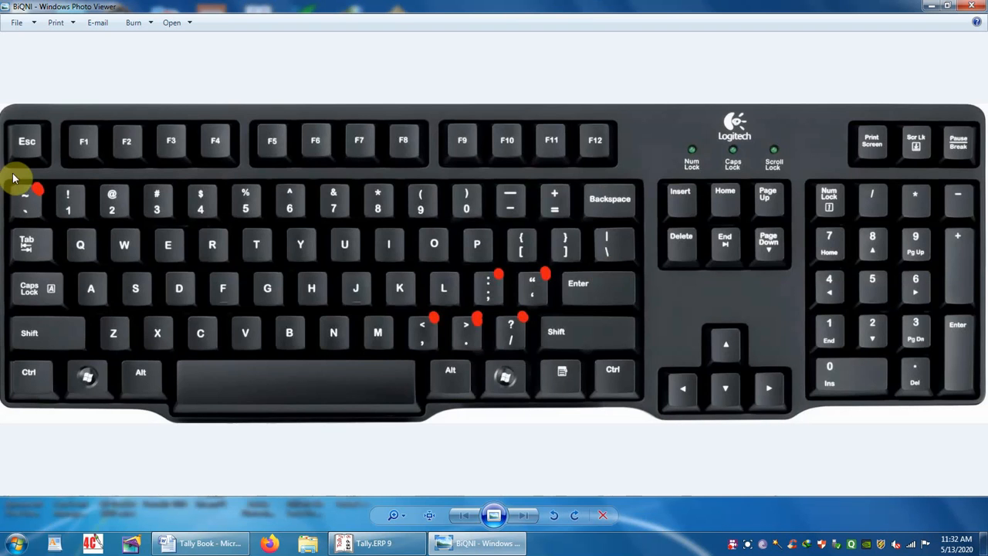
pyautogui.scroll(3, 38, 155)
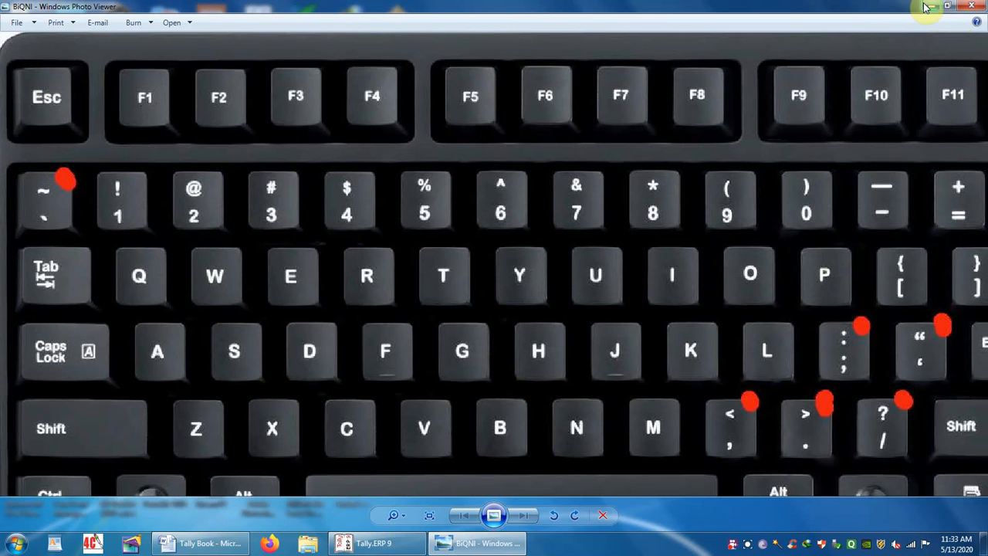
pyautogui.click(401, 544)
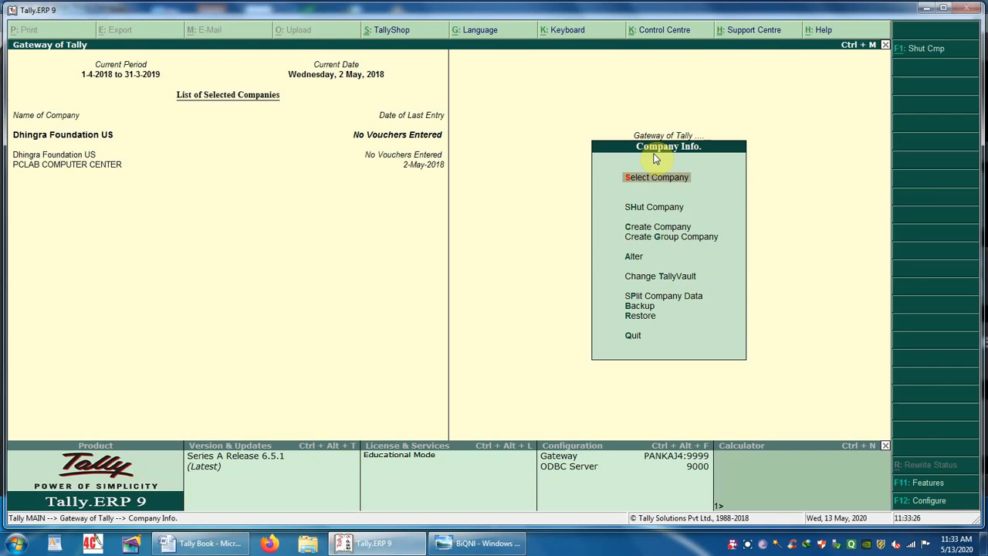
# - View the list of existing single ledgers for Dhingra Foundation US, and close it
pyautogui.press('Escape')
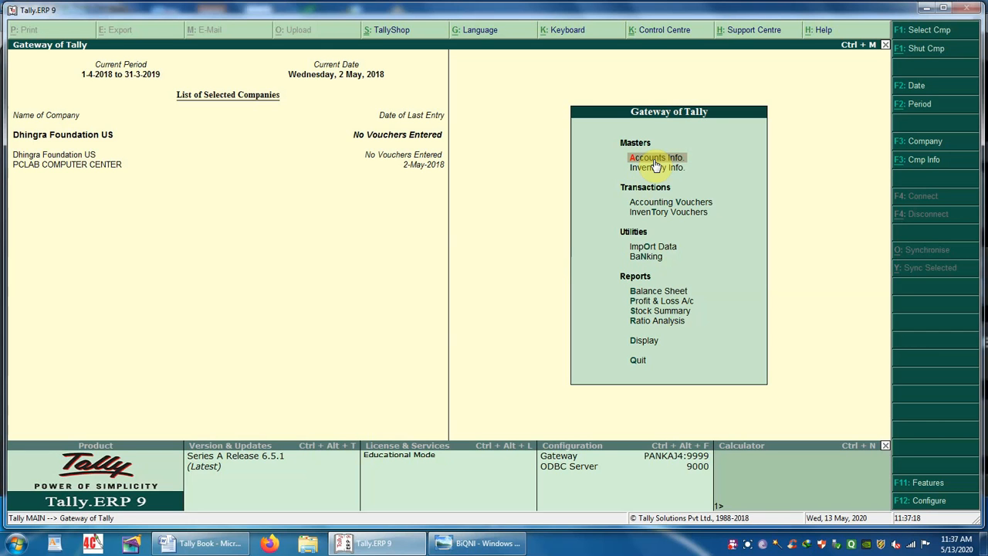
pyautogui.click(645, 158)
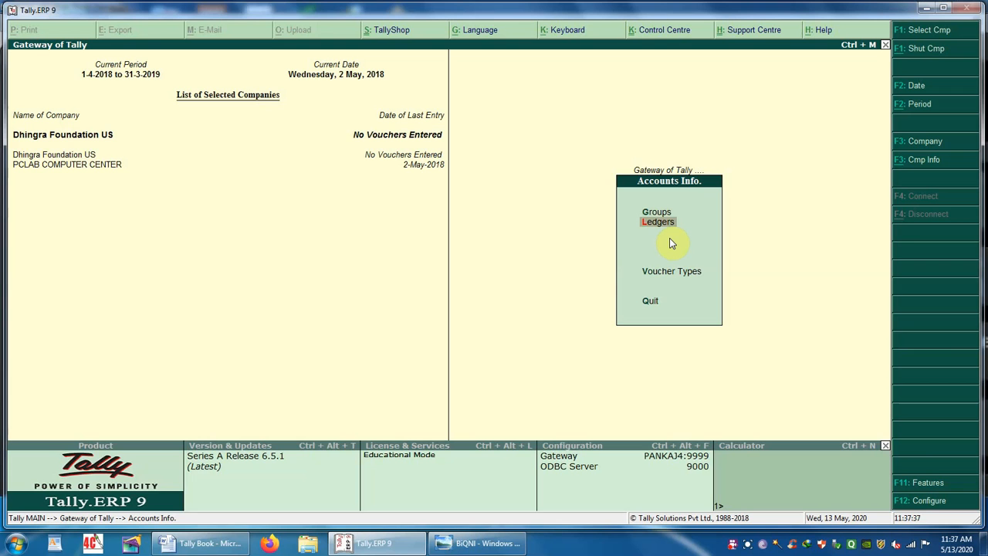
pyautogui.press('Return')
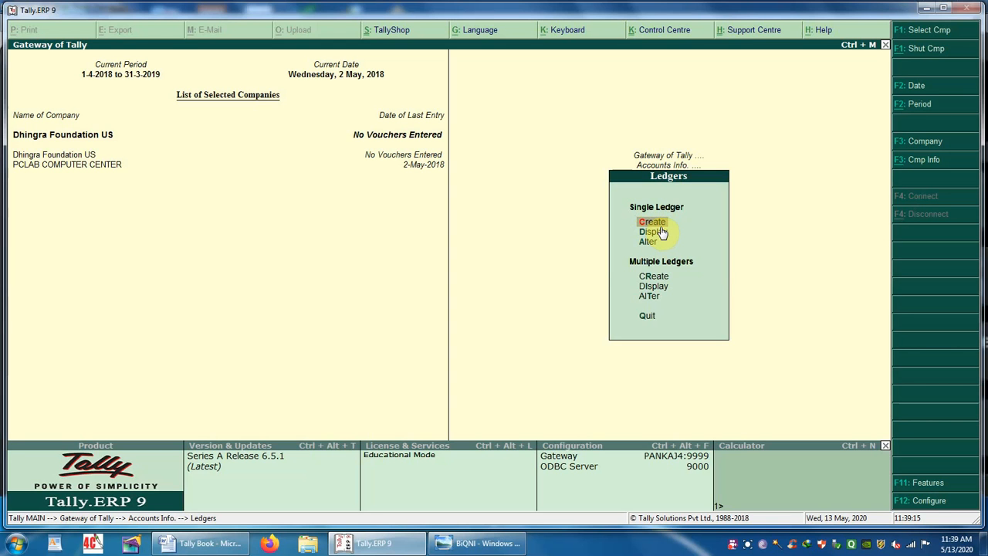
pyautogui.press('Down')
pyautogui.click(658, 234)
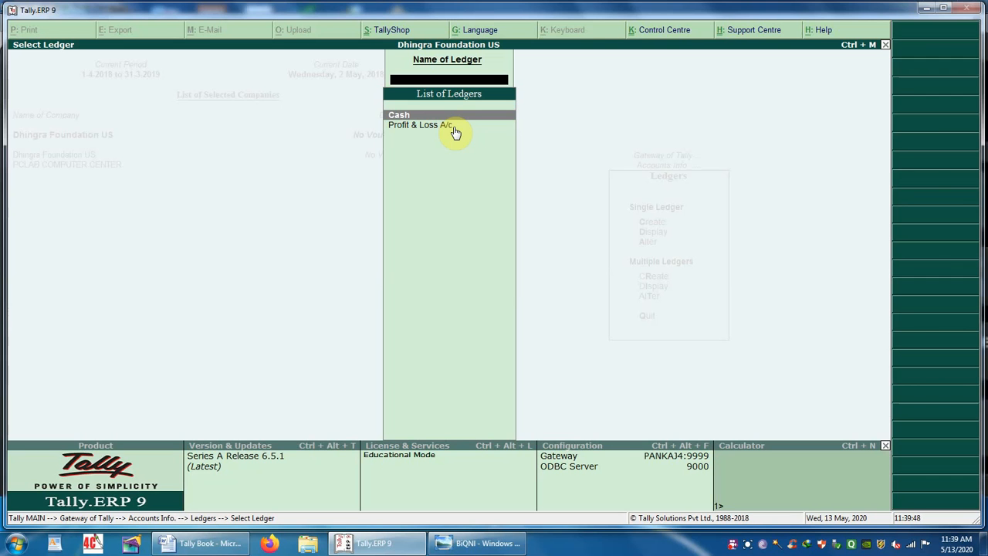
pyautogui.press('Escape')
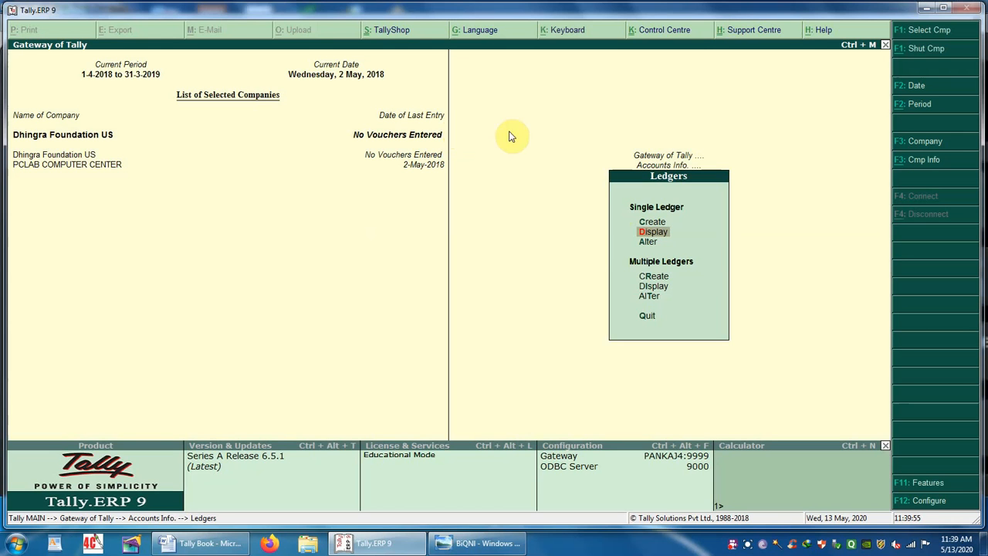
# - Start a new single ledger, name it with the first student's name followed by "Student", and leave the alias blank
pyautogui.click(661, 223)
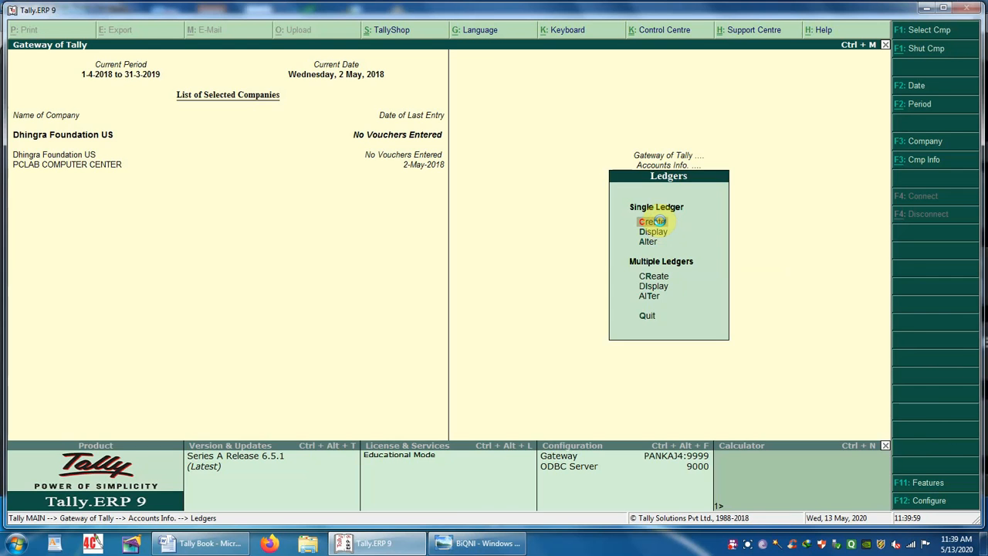
pyautogui.click(661, 224)
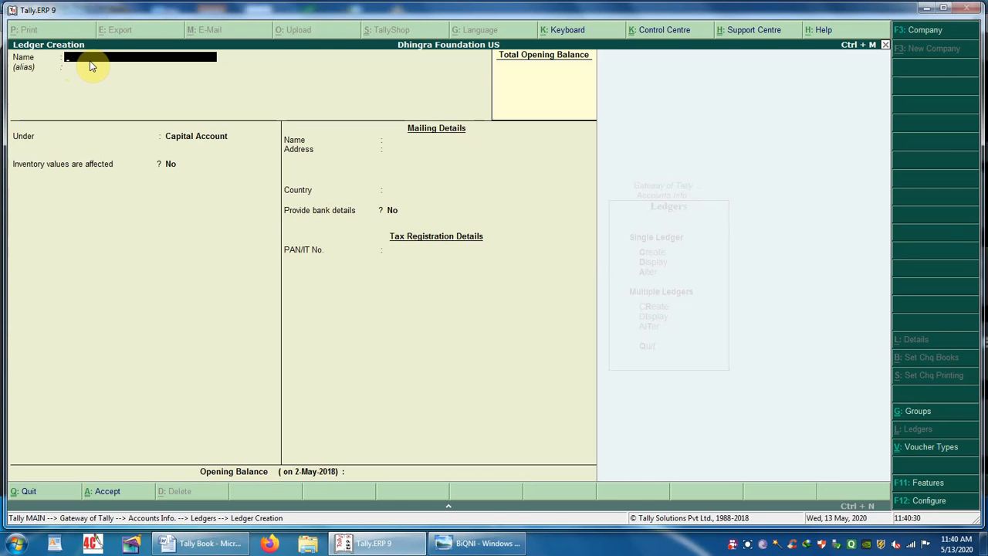
pyautogui.write('Mo')
pyautogui.write('nu Fe')
pyautogui.press('BackSpace')
pyautogui.press('BackSpace')
pyautogui.press('BackSpace')
pyautogui.press('BackSpace')
pyautogui.press('BackSpace')
pyautogui.write('Student Fees')
pyautogui.press('BackSpace')
pyautogui.press('BackSpace')
pyautogui.press('BackSpace')
pyautogui.press('BackSpace')
pyautogui.press('BackSpace')
pyautogui.press('Return')
pyautogui.press('Return')
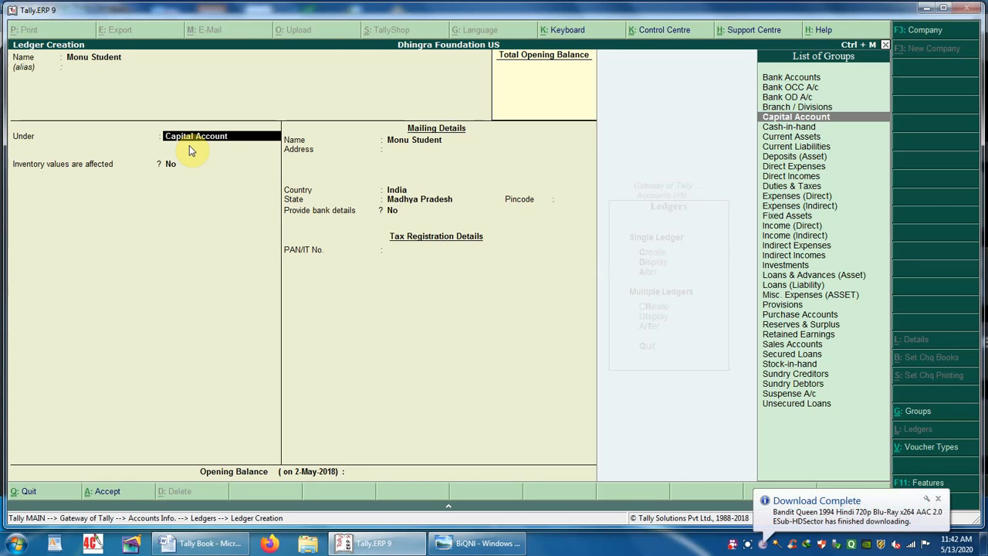
# - Place the first student's ledger under Income (Indirect), ledger type Not Applicable, without bank details or opening balance, and save it
pyautogui.click(938, 498)
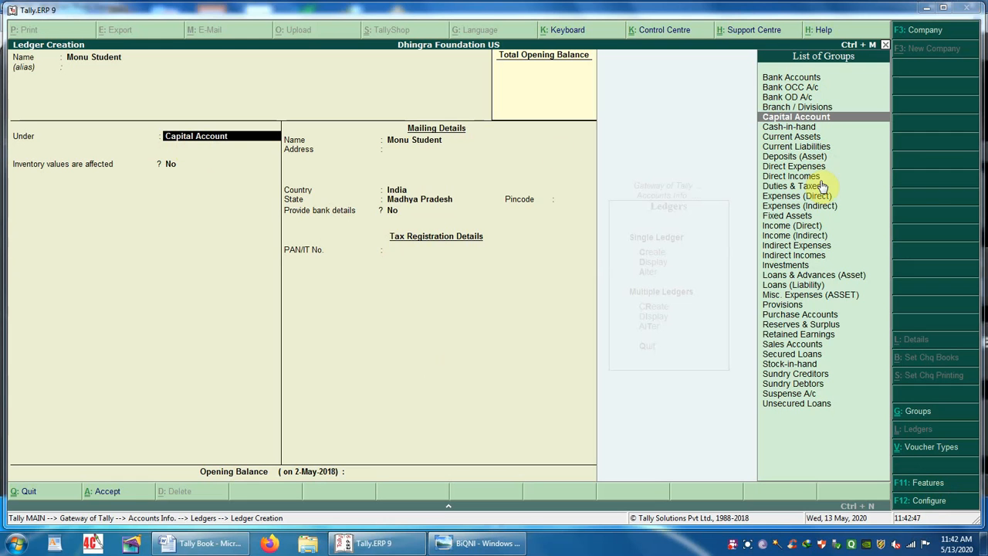
pyautogui.click(773, 237)
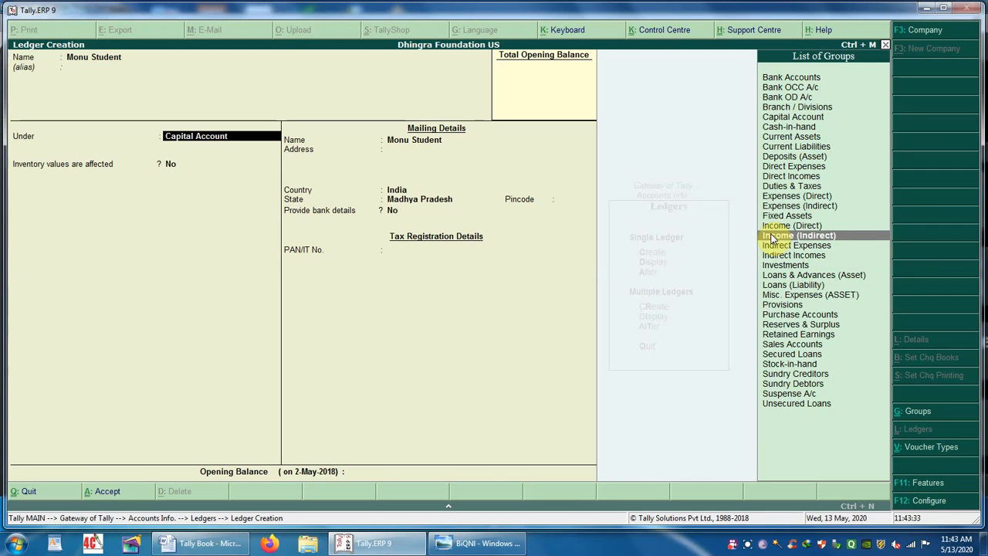
pyautogui.click(814, 238)
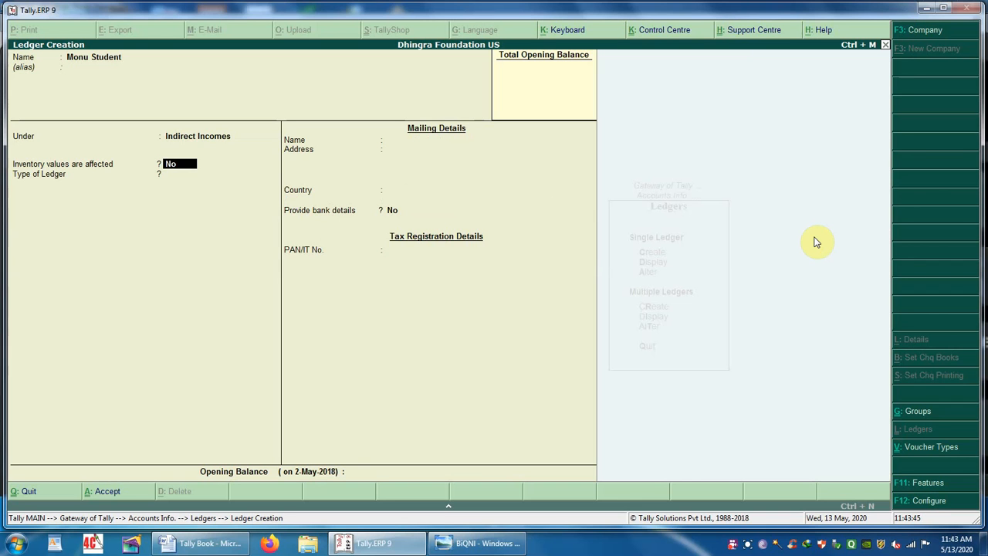
pyautogui.press('Return')
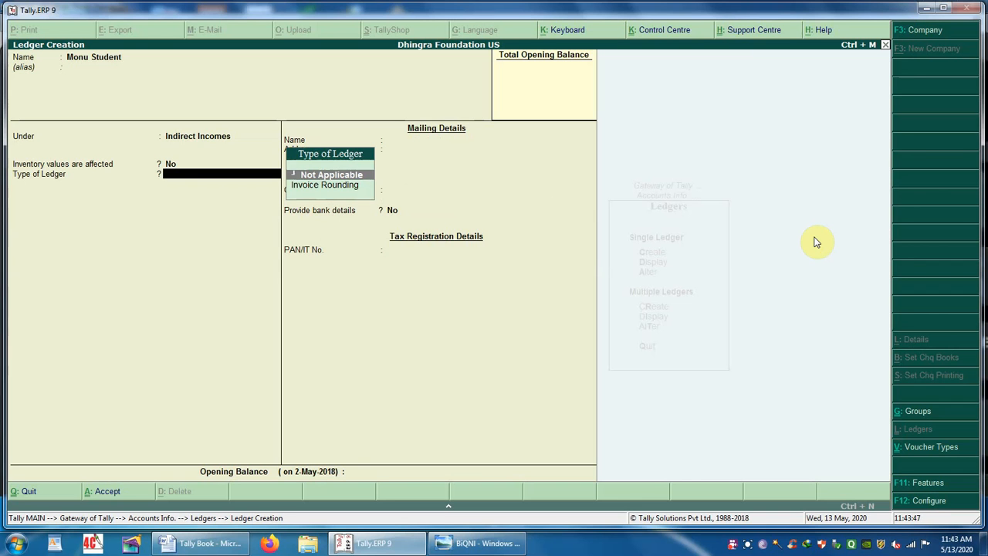
pyautogui.press('Return')
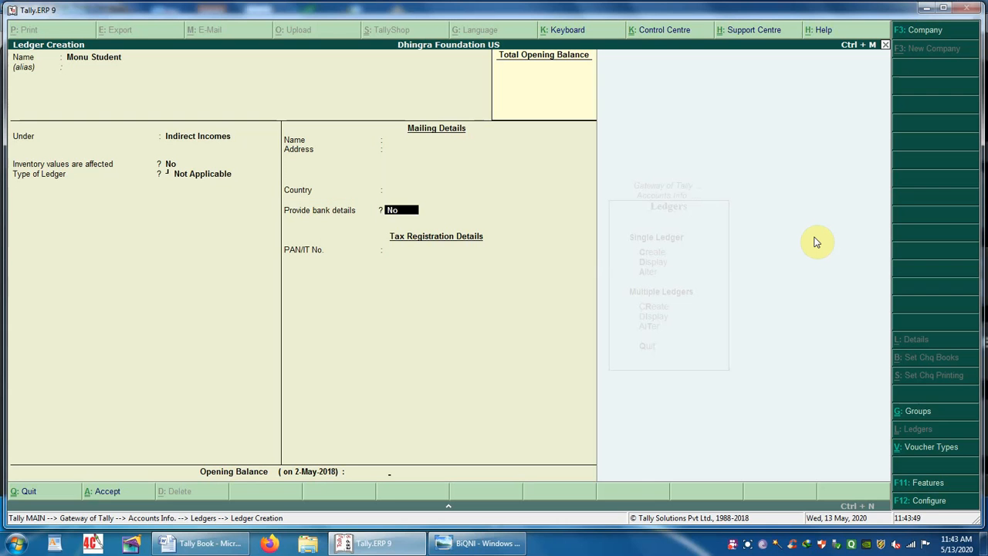
pyautogui.press('Return')
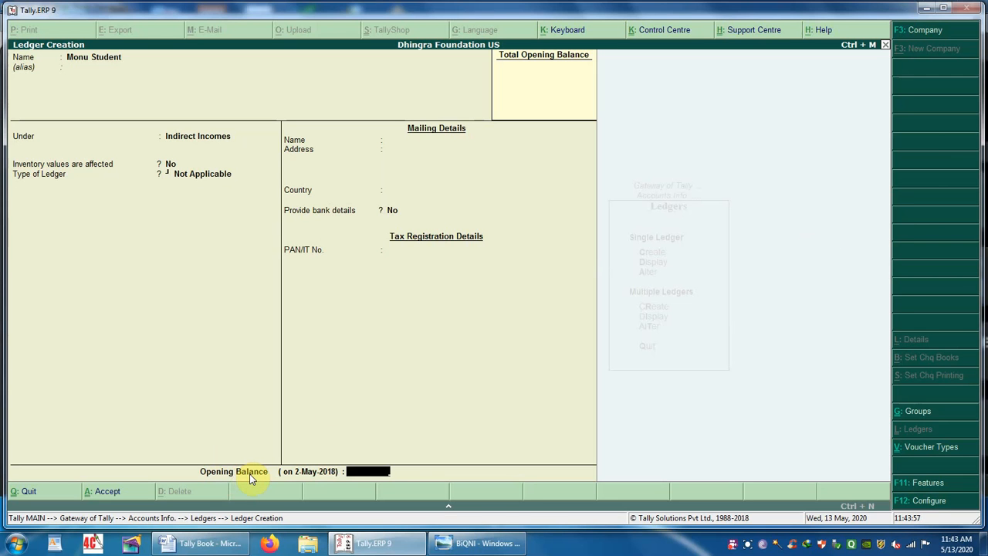
pyautogui.press('Return')
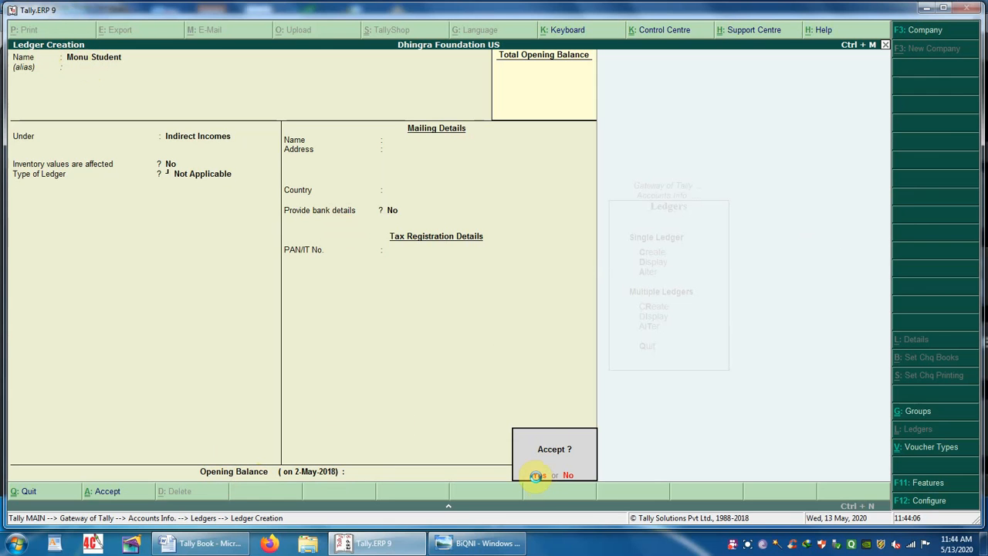
pyautogui.press('Return')
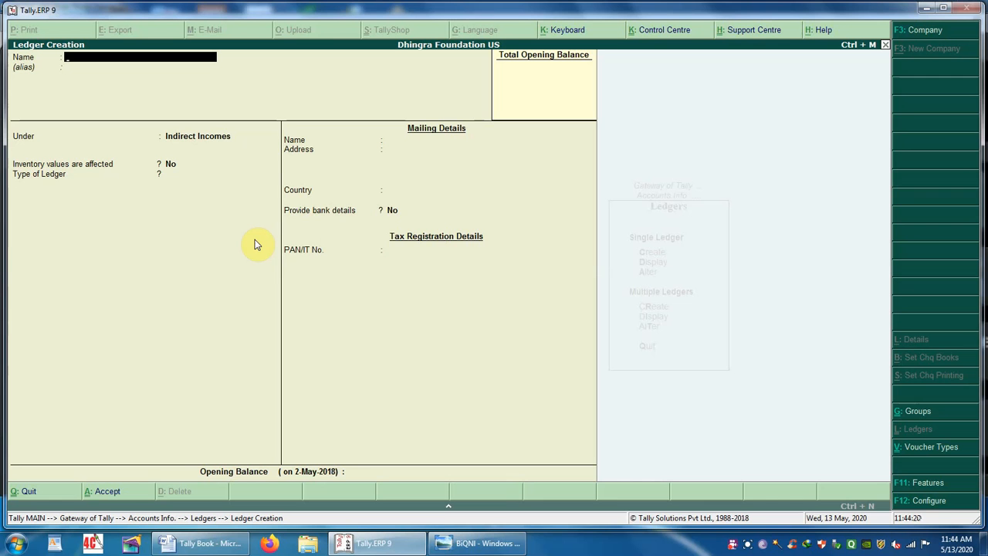
pyautogui.press('Escape')
pyautogui.press('Return')
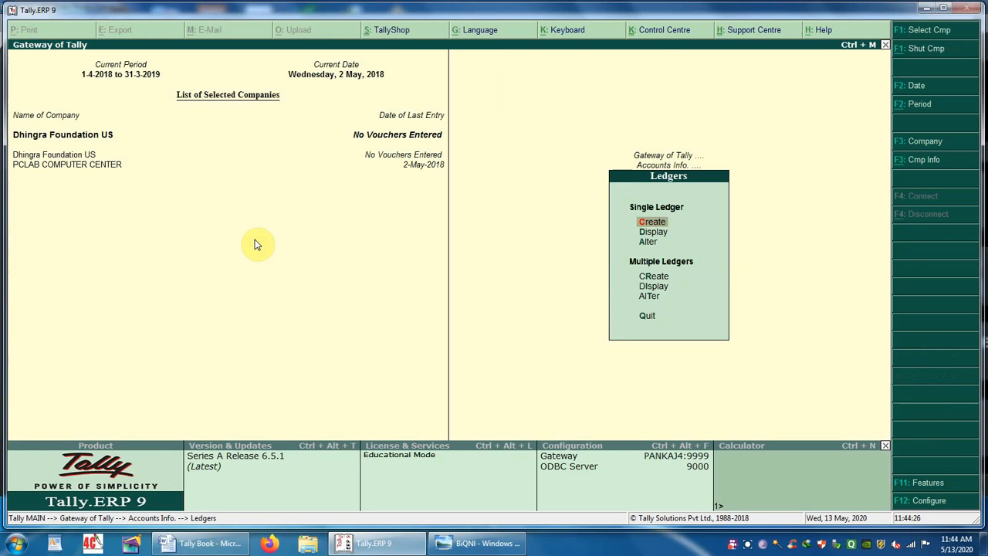
# - Check the display list of ledgers for the first student's ledger, and close the list
pyautogui.press('Down')
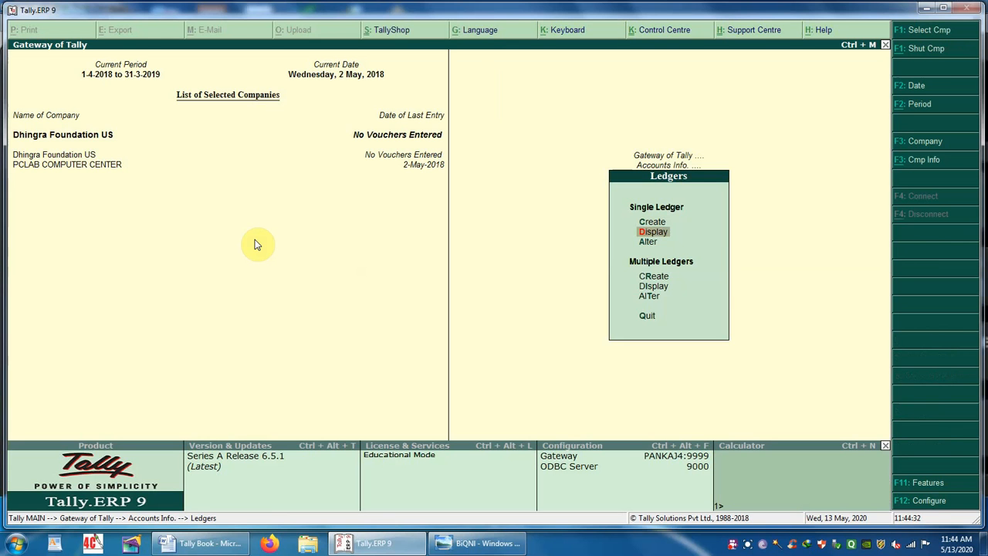
pyautogui.press('Return')
pyautogui.press('Down')
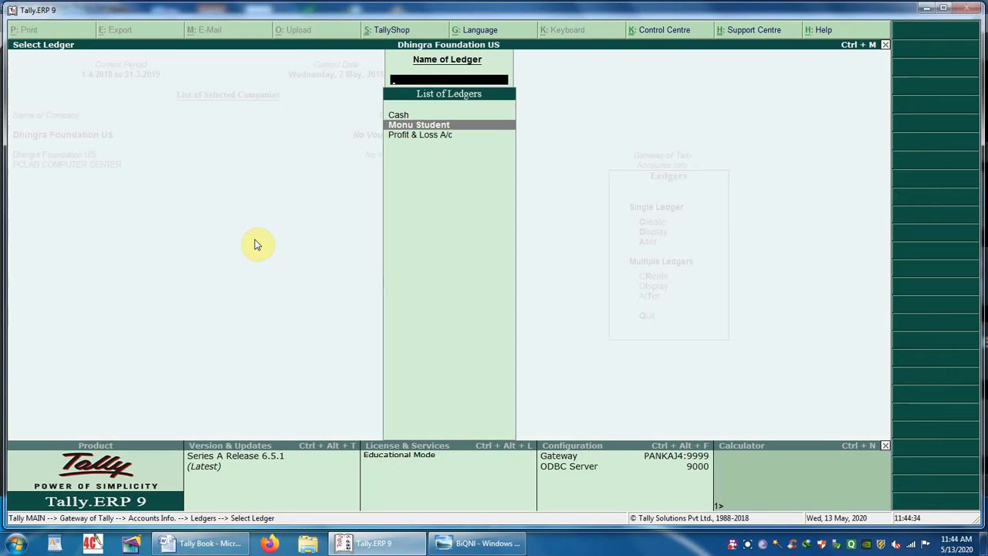
pyautogui.press('Escape')
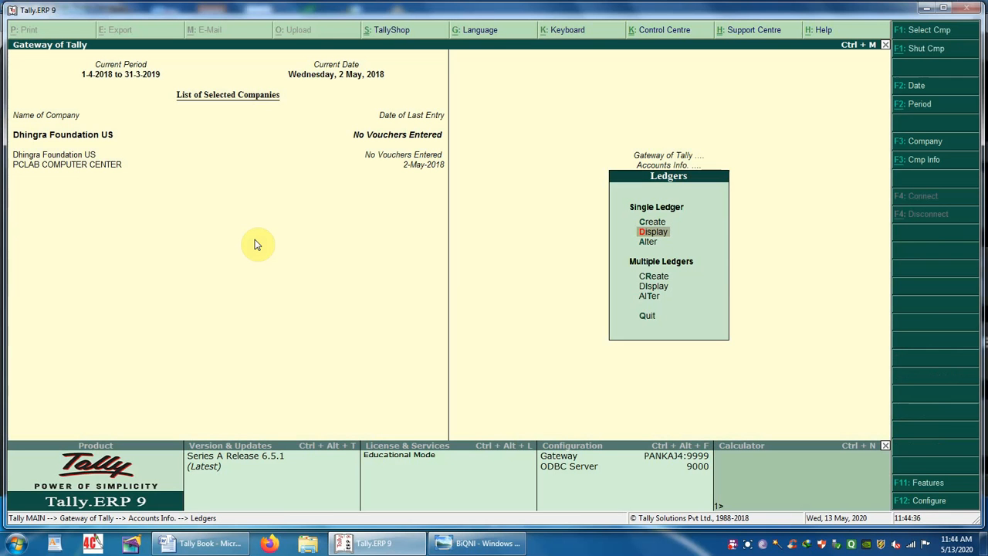
# - Start another single ledger, name it with the second student's name followed by "Student", and leave the alias blank
pyautogui.press('Up')
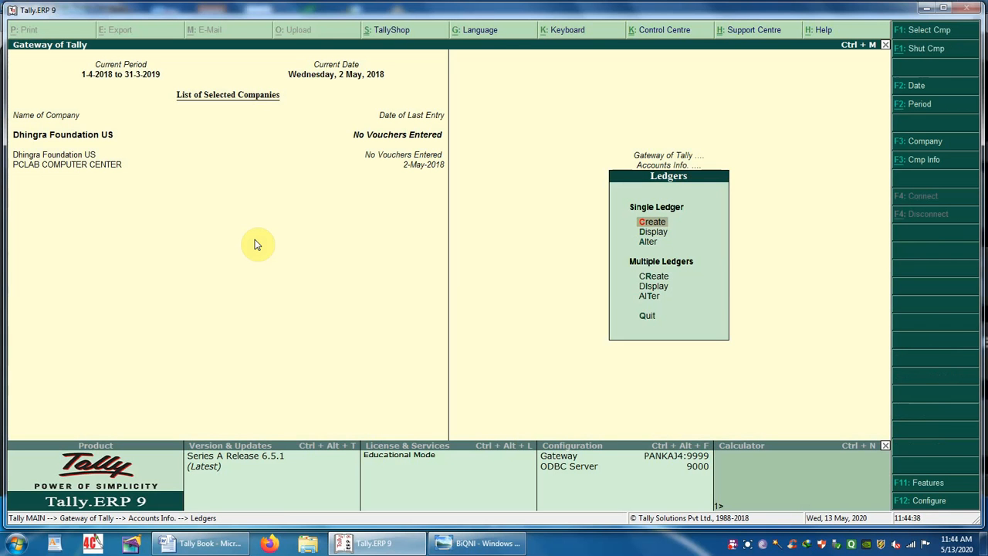
pyautogui.press('Return')
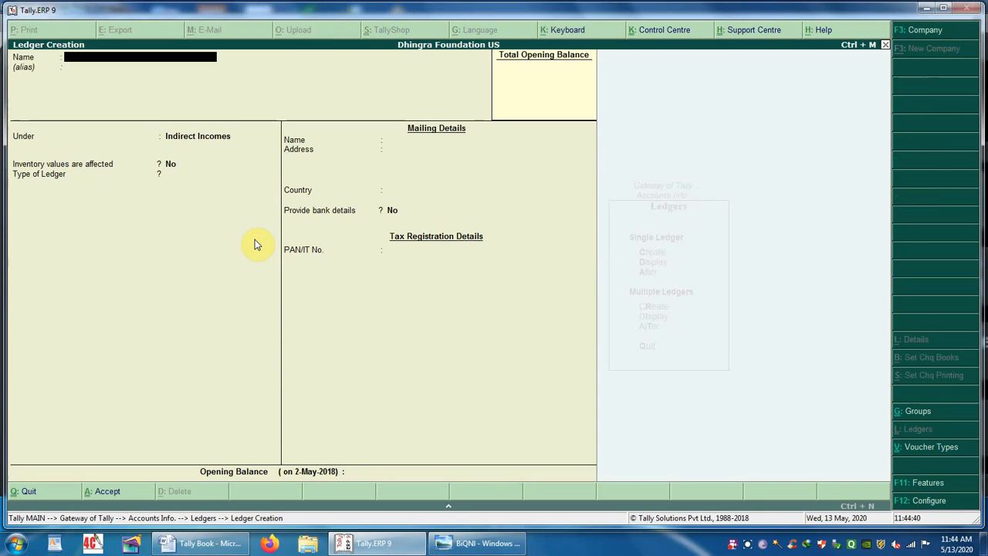
pyautogui.write('Ravi Student')
pyautogui.press('Return')
pyautogui.press('Return')
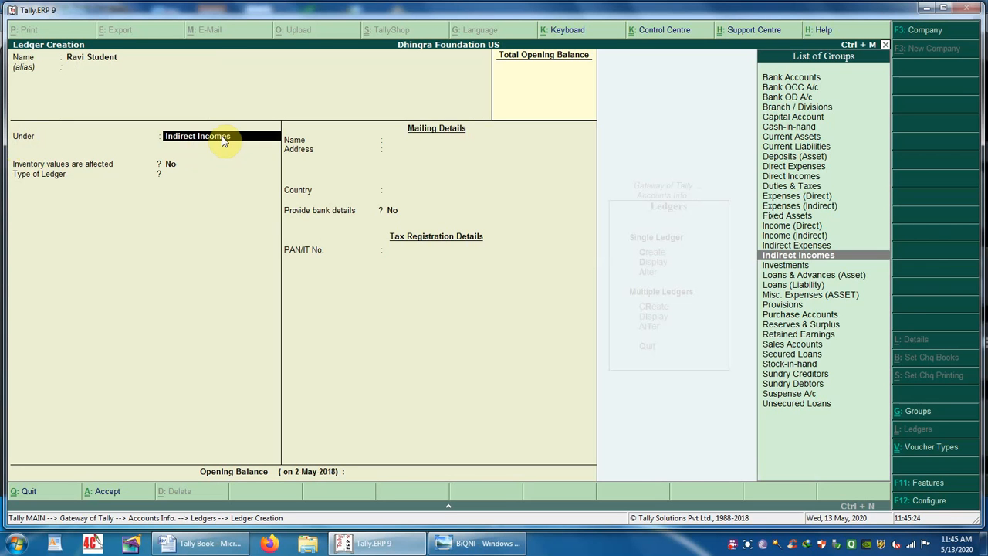
# - Keep the second student's ledger under Indirect Incomes, ledger type Not Applicable, without bank details or opening balance, and save it
pyautogui.click(782, 258)
pyautogui.press('Return')
pyautogui.press('Return')
pyautogui.press('Return')
pyautogui.press('Return')
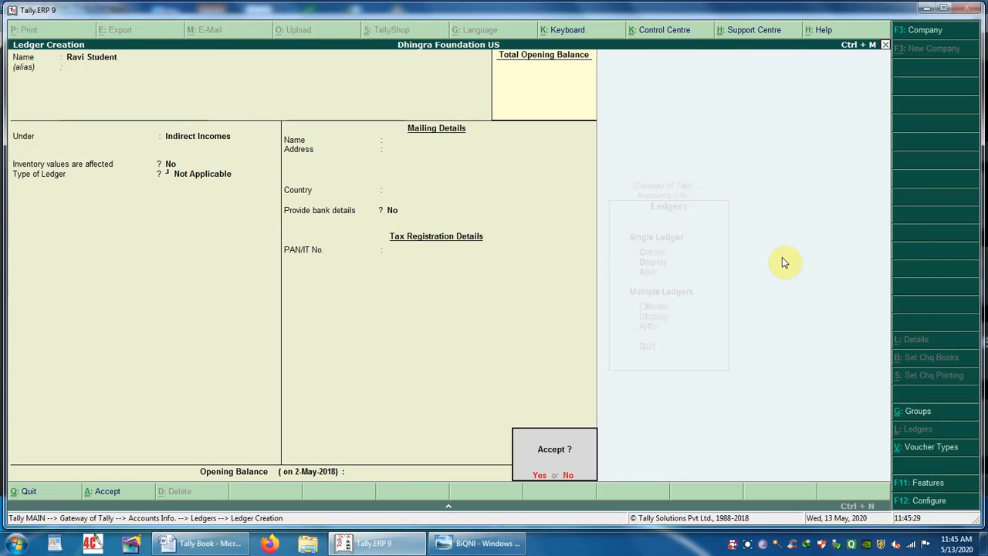
pyautogui.press('Return')
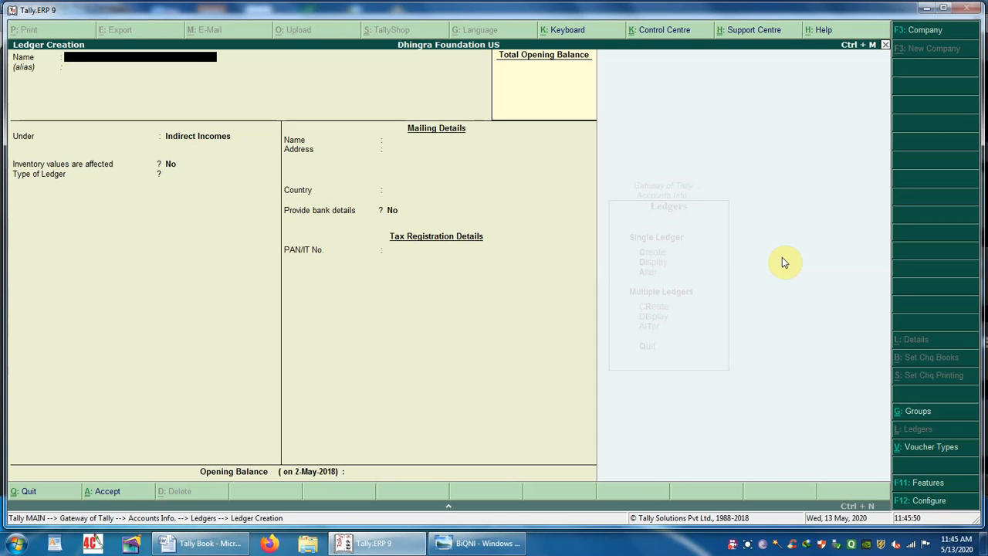
pyautogui.press('Escape')
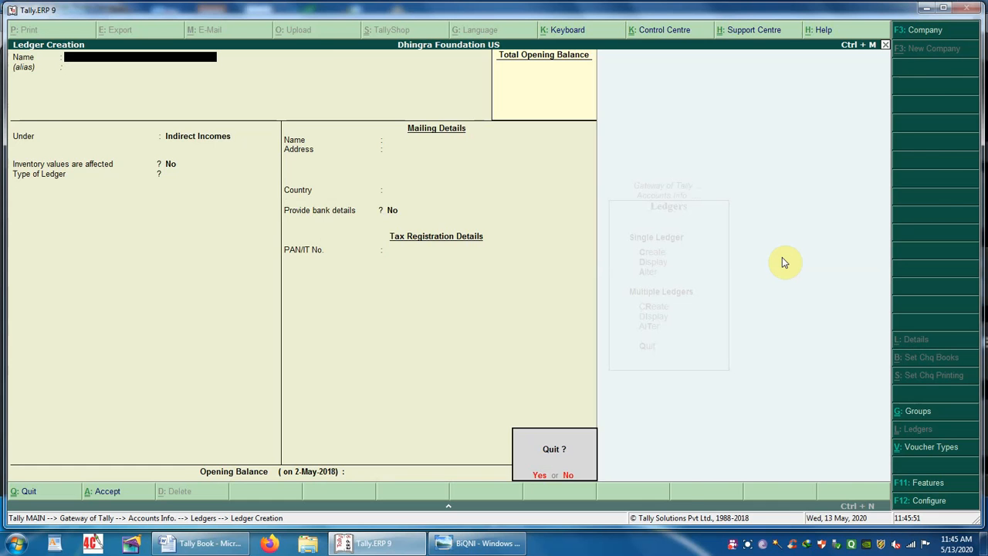
# - Leave the blank ledger creation form without saving and return to the Gateway of Tally
pyautogui.press('y')
pyautogui.press('Escape')
pyautogui.press('Escape')
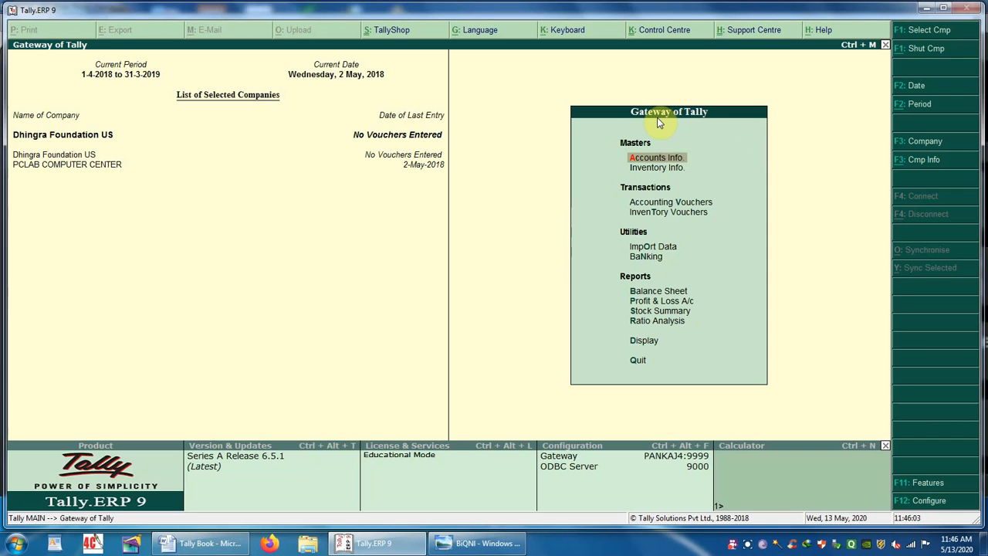
# - Exit Tally.ERP 9, confirming the quit, and close the remaining BiQNI window
pyautogui.press('Escape')
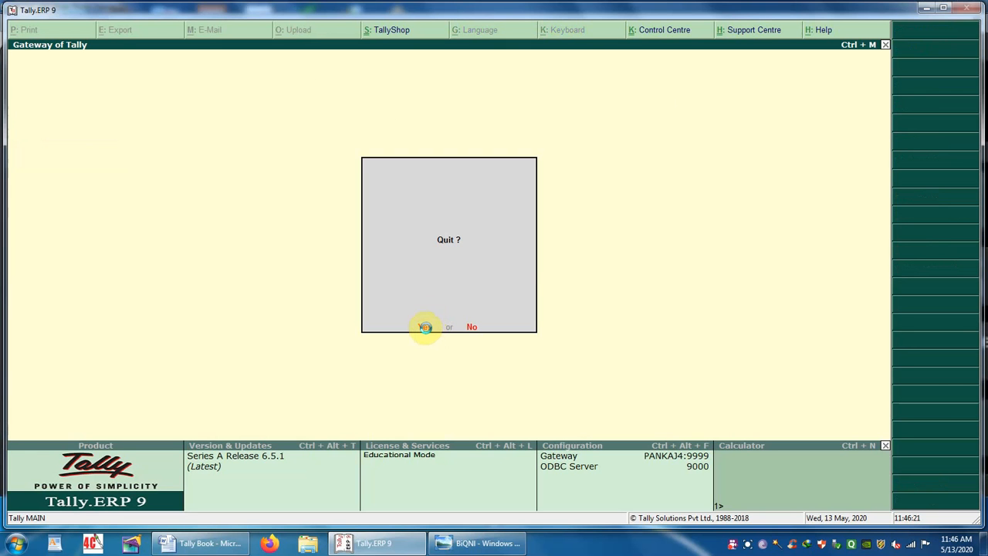
pyautogui.click(425, 327)
pyautogui.click(977, 7)
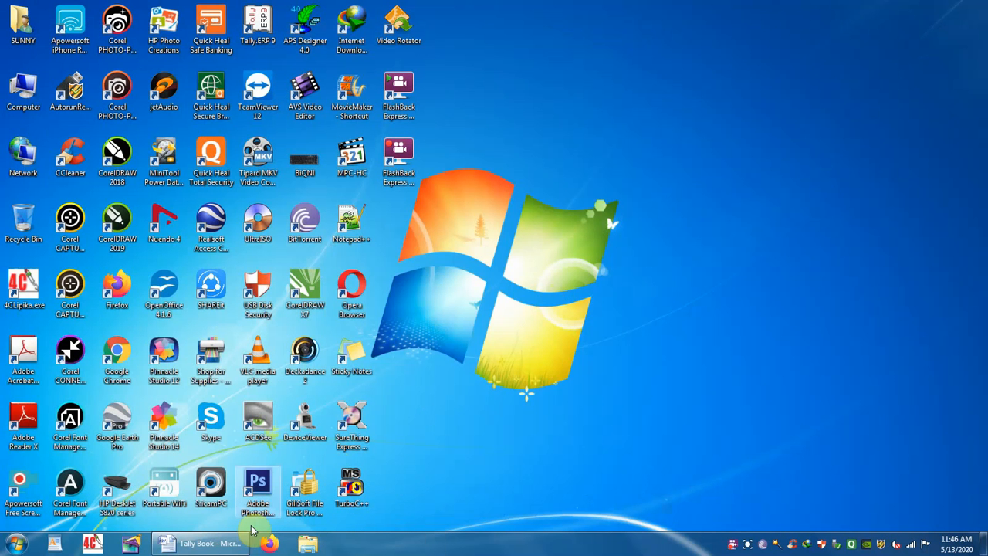
# - Switch to the Tally Book document in Microsoft Word and select its title, page number and Ledger line one after another for reference
pyautogui.click(225, 544)
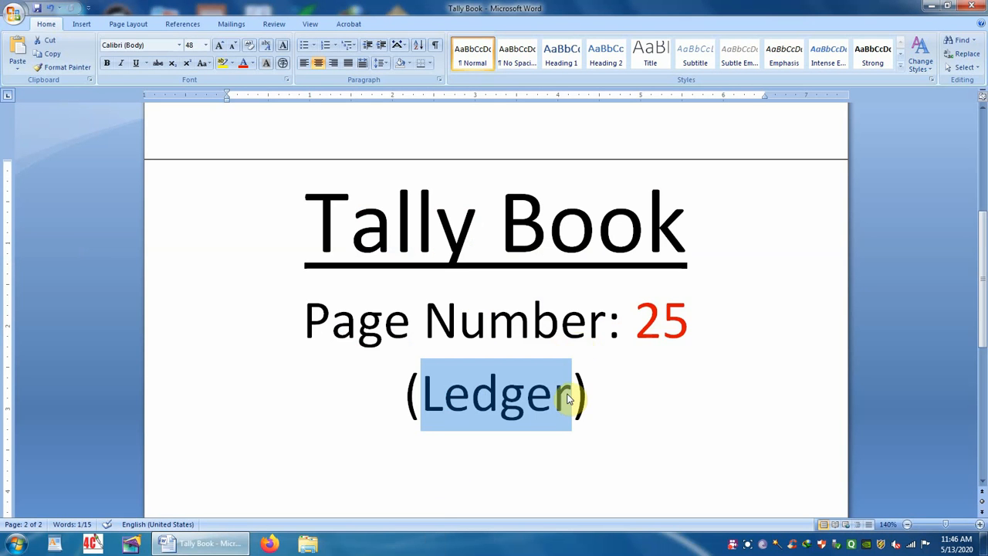
pyautogui.click(580, 346)
pyautogui.moveTo(320, 223); pyautogui.dragTo(652, 251)
pyautogui.moveTo(334, 323); pyautogui.dragTo(690, 327)
pyautogui.click(635, 328)
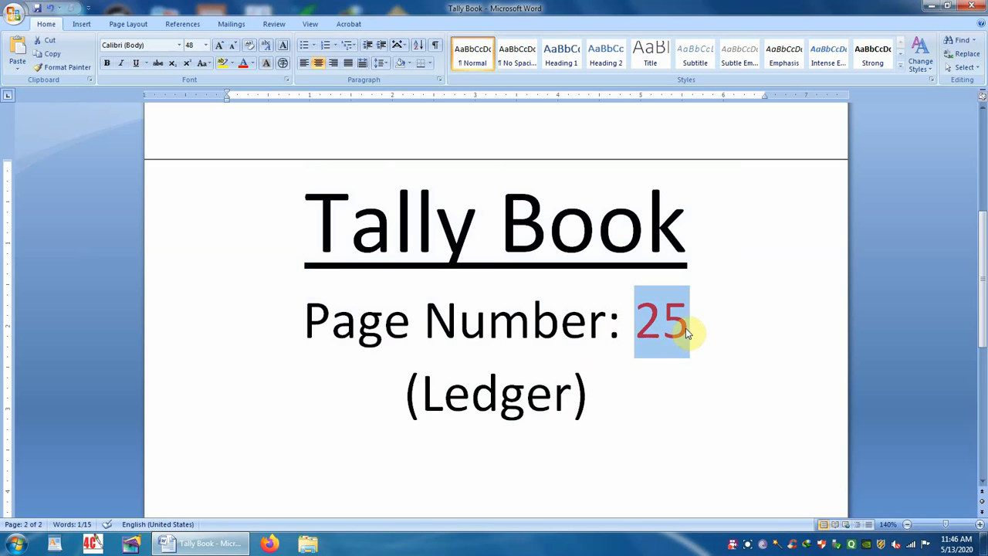
pyautogui.click(687, 330)
pyautogui.moveTo(404, 391); pyautogui.dragTo(570, 394)
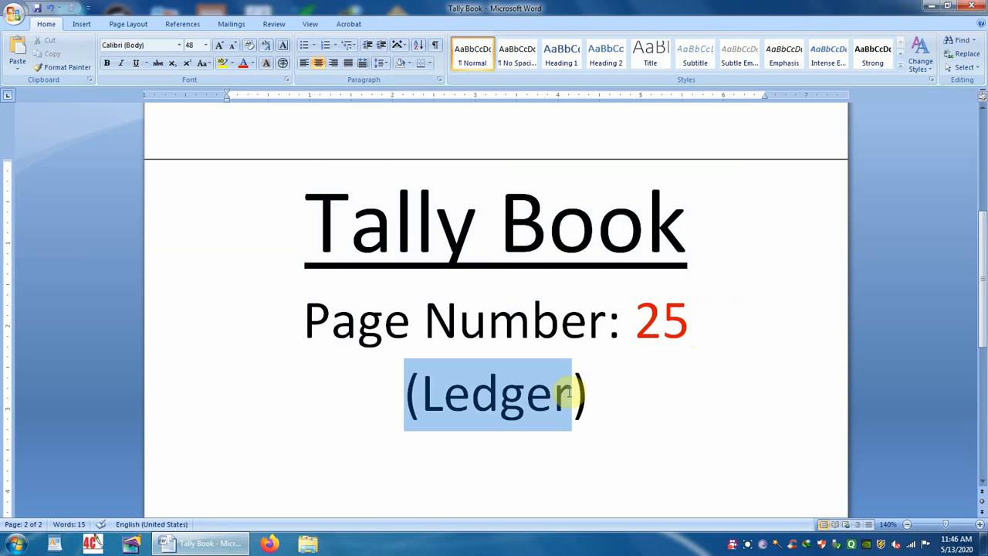